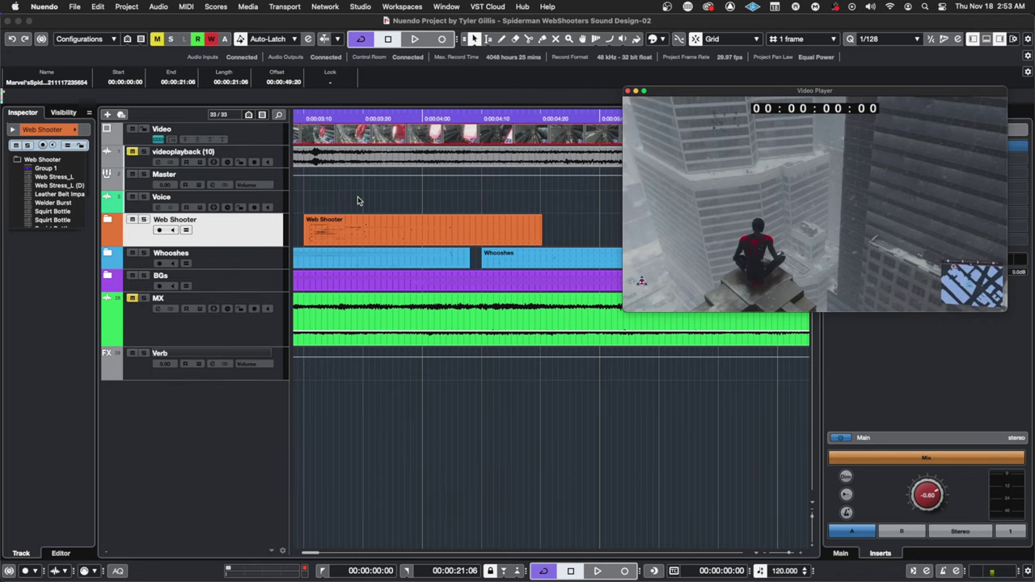
Expand the Web Shooter folder and play its three Squirt Bottle layer tracks against the swinging footage
{"action": "left_click", "coordinate": [108, 220]}
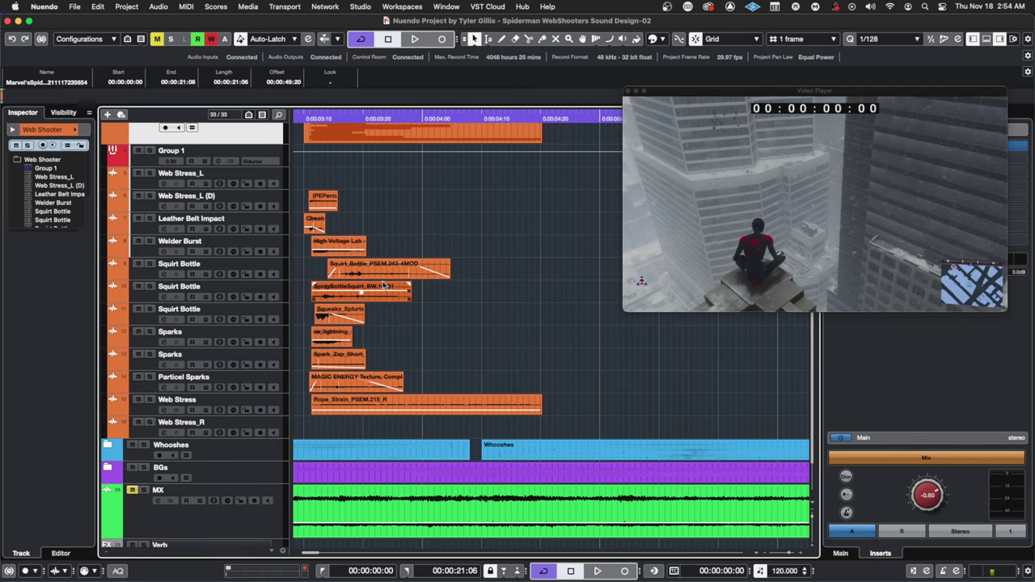
{"action": "left_click", "coordinate": [383, 285]}
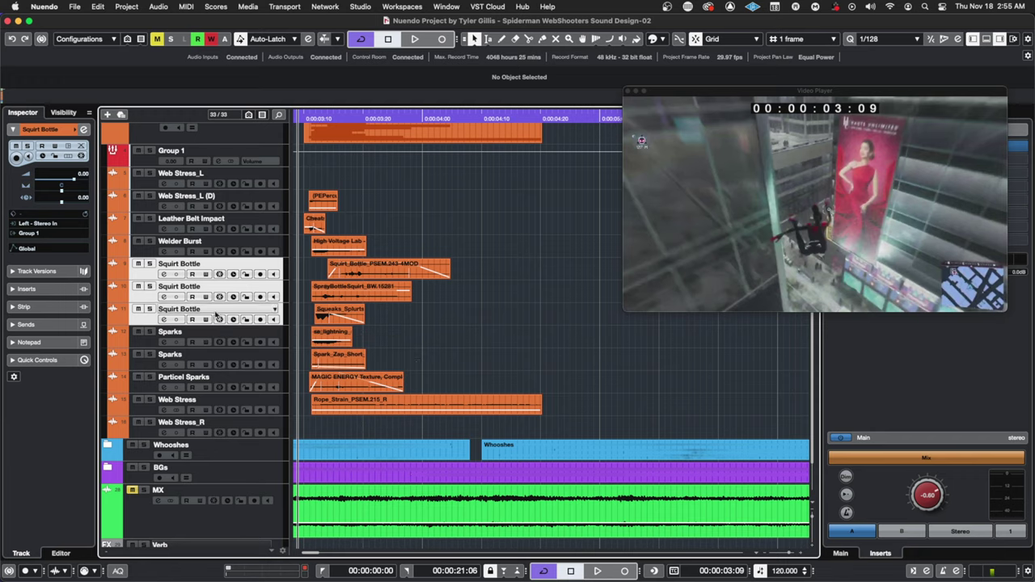
{"action": "key", "text": "space"}
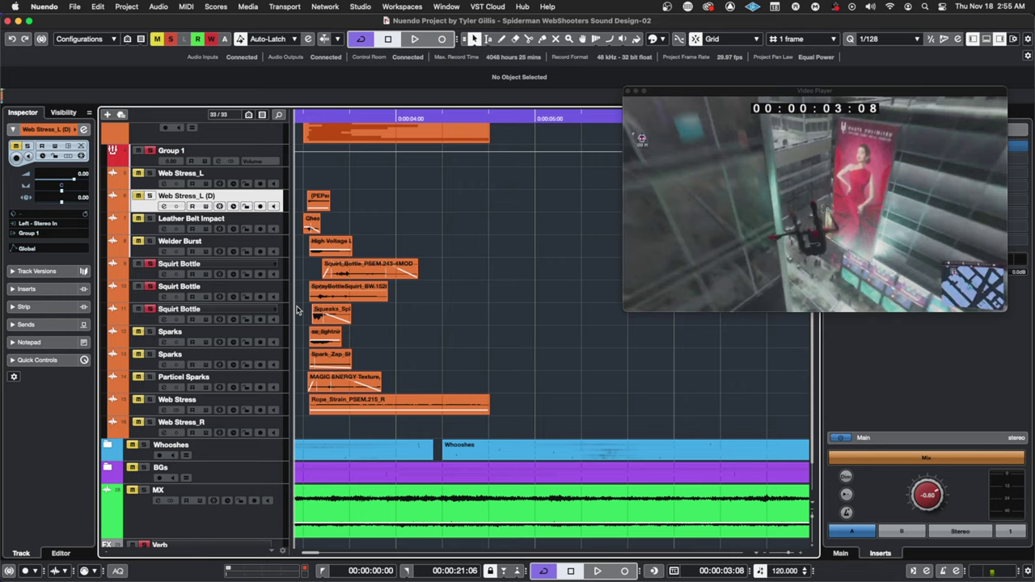
{"action": "left_click", "coordinate": [297, 310]}
{"action": "left_click", "coordinate": [298, 275], "text": "shift"}
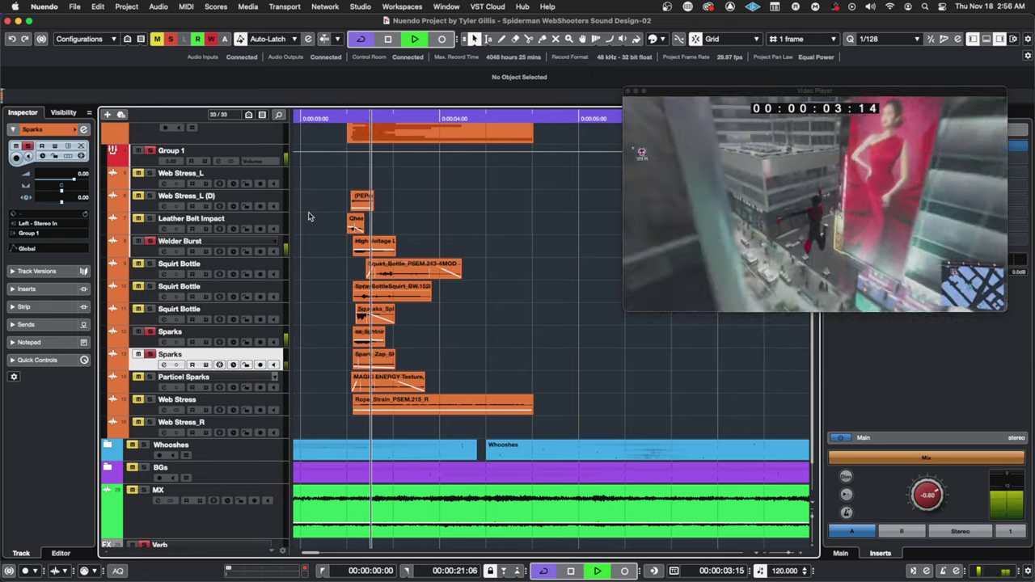
Solo the Particel Sparks layer and play it alone from 3:08
{"action": "left_click", "coordinate": [287, 252]}
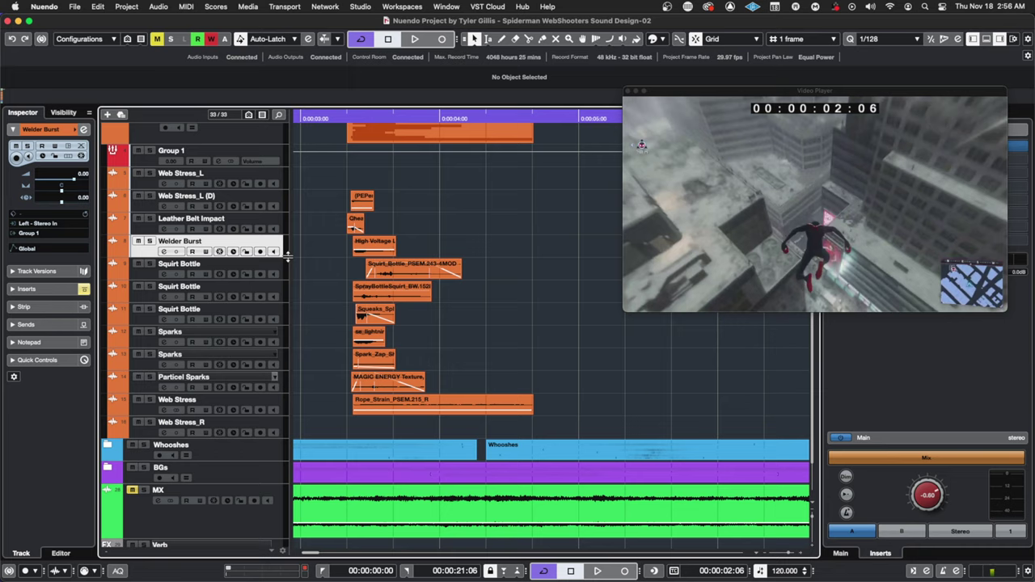
{"action": "left_click", "coordinate": [247, 379]}
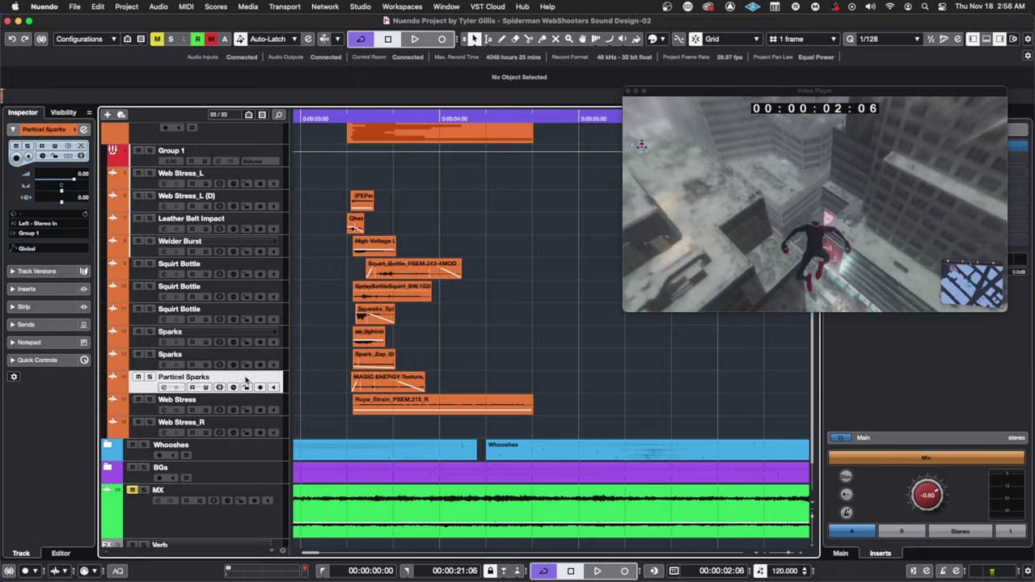
{"action": "key", "text": "s"}
{"action": "left_click", "coordinate": [338, 119]}
{"action": "key", "text": "space"}
{"action": "key", "text": "space"}
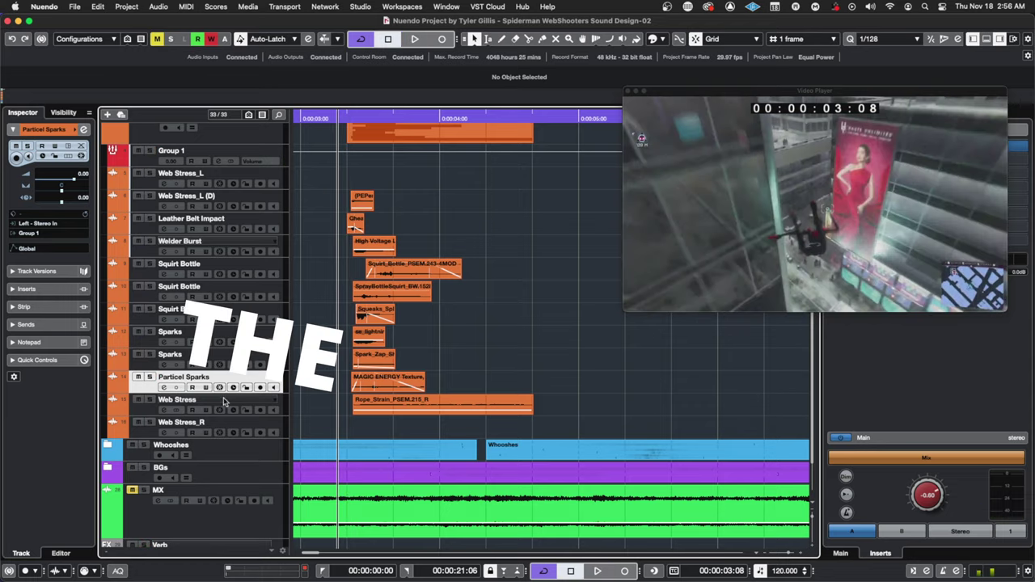
Select the Web Stress layer, play from 3:08, then zoom out to all three web-shot events
{"action": "left_click", "coordinate": [222, 404]}
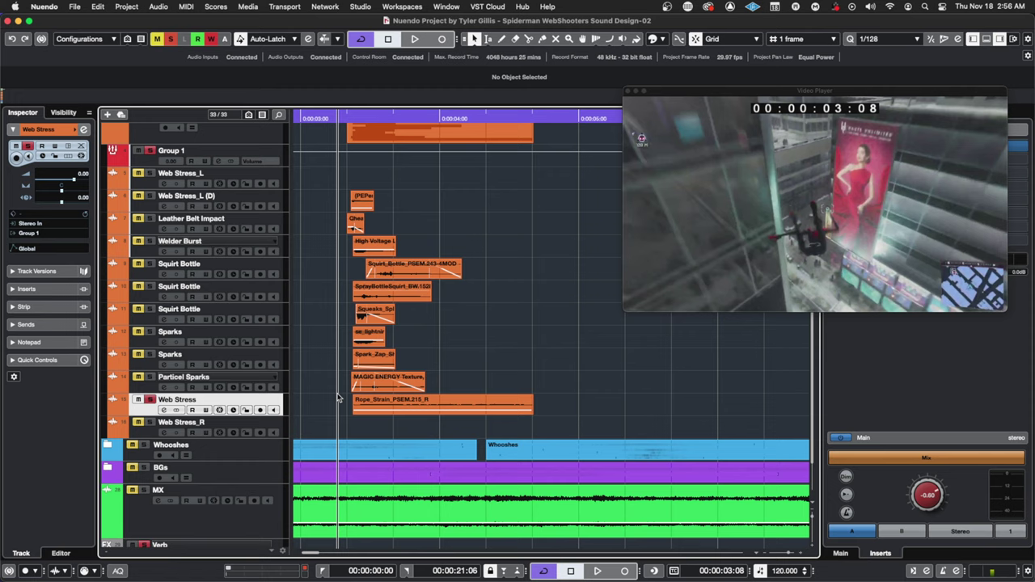
{"action": "key", "text": "space"}
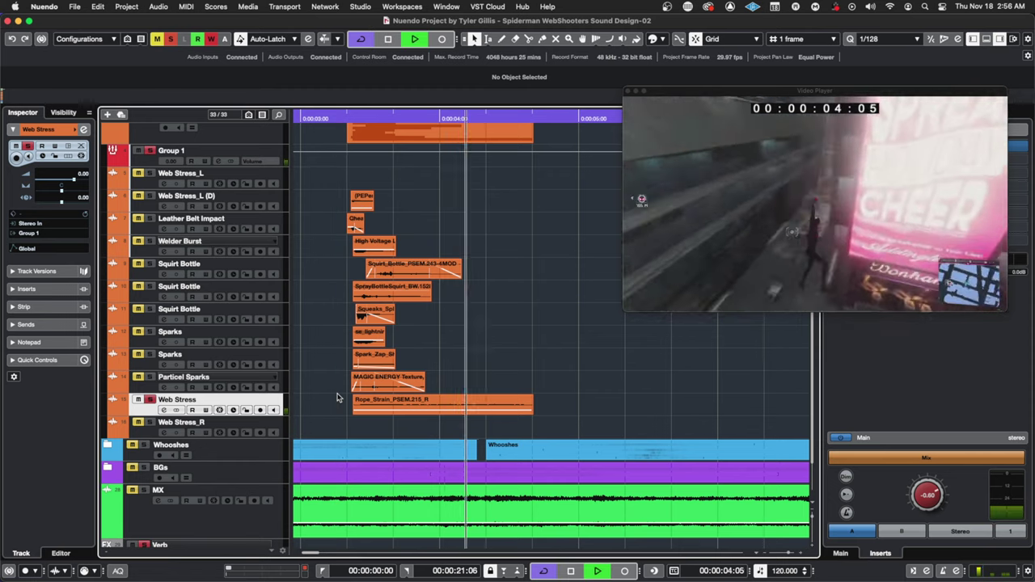
{"action": "key", "text": "space"}
{"action": "key", "text": "g"}
{"action": "key", "text": "g"}
{"action": "key", "text": "g"}
{"action": "key", "text": "g"}
{"action": "key", "text": "g"}
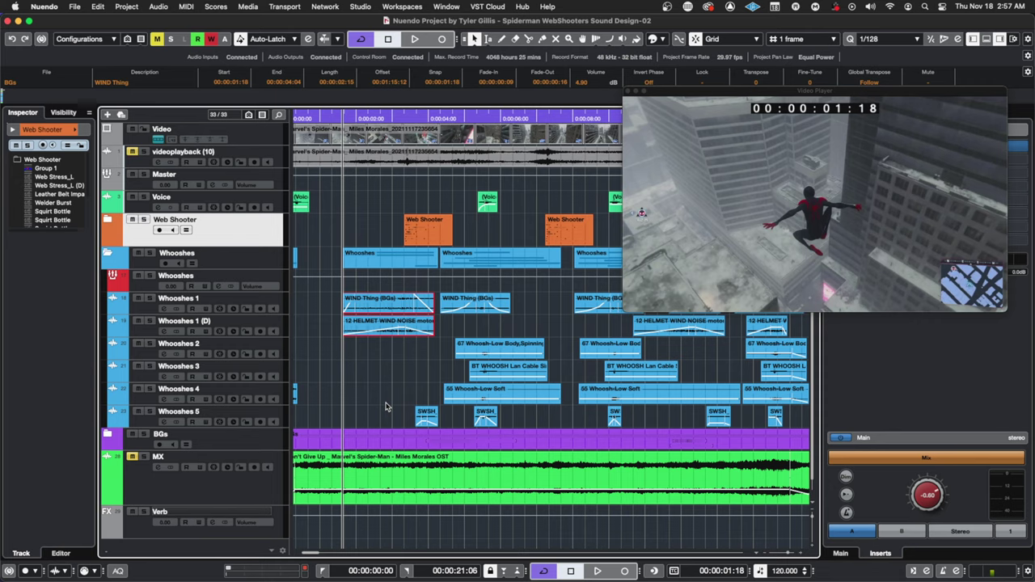
Play the whoosh layers over the swinging shots, stop back at 01:18, and zoom out slightly
{"action": "key", "text": "space"}
{"action": "key", "text": "Down"}
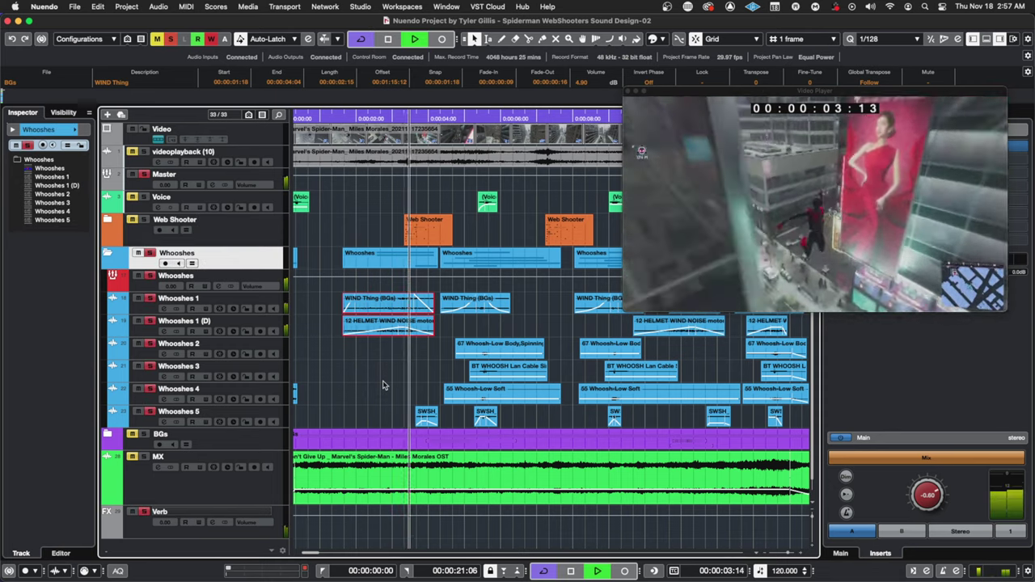
{"action": "key", "text": "space"}
{"action": "key", "text": "g"}
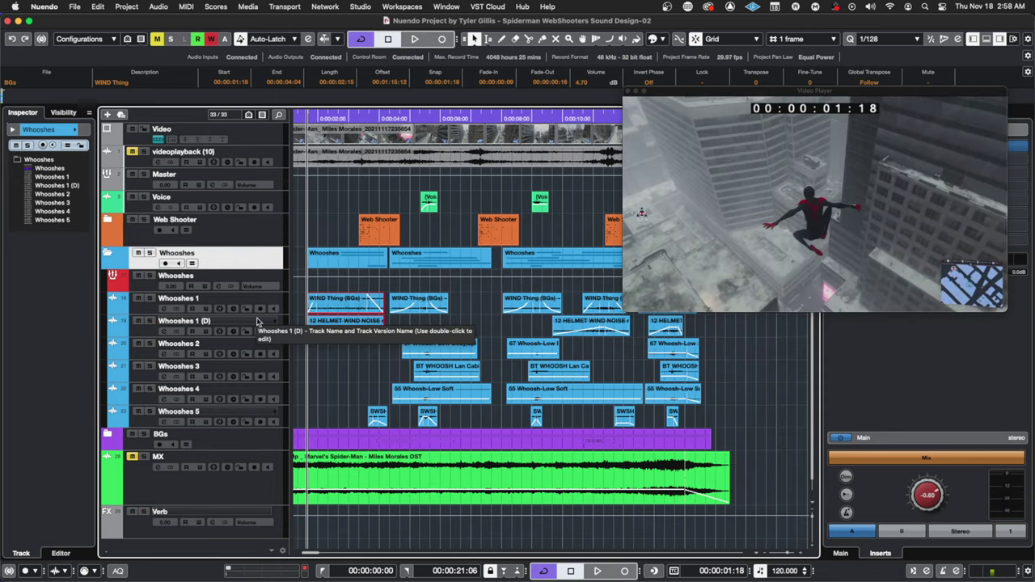
Select Whooshes 2 through 4, zoom in on their events, and play through the gaps
{"action": "left_click", "coordinate": [257, 344]}
{"action": "left_click", "coordinate": [257, 389], "text": "shift"}
{"action": "key", "text": "h"}
{"action": "key", "text": "space"}
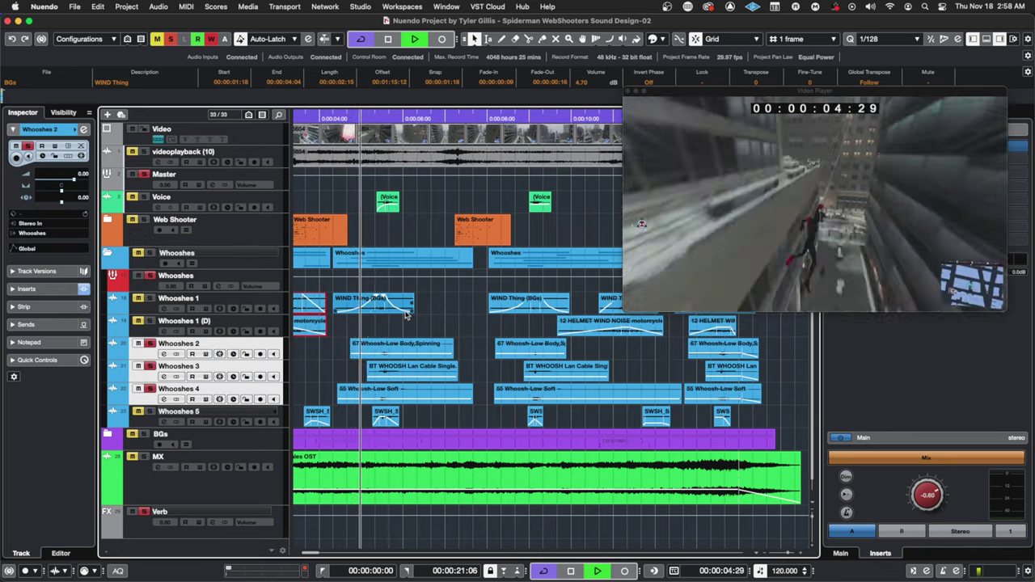
{"action": "key", "text": "space"}
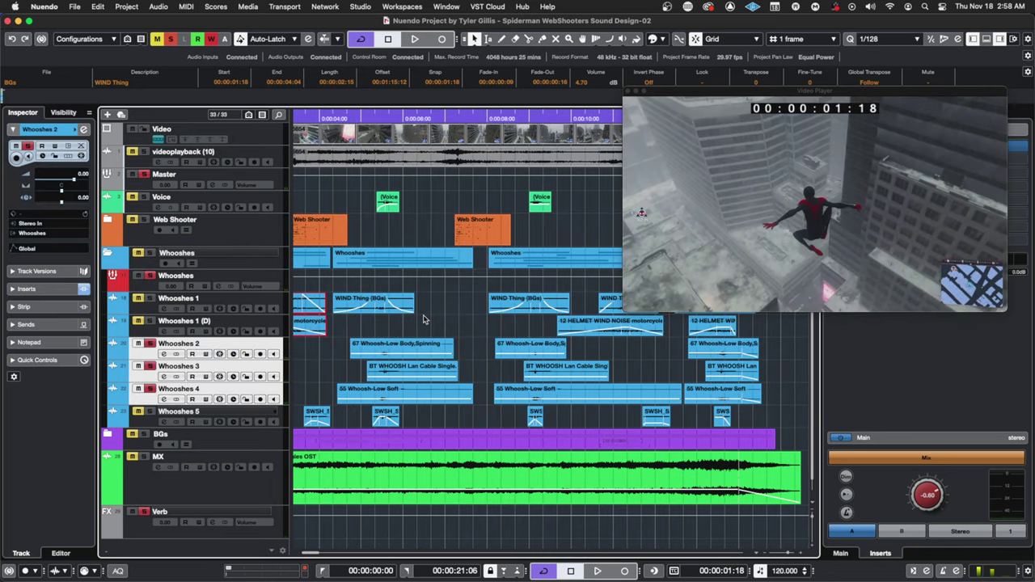
Solo Whooshes 1 and play it alone from near 04:00
{"action": "left_click", "coordinate": [260, 301]}
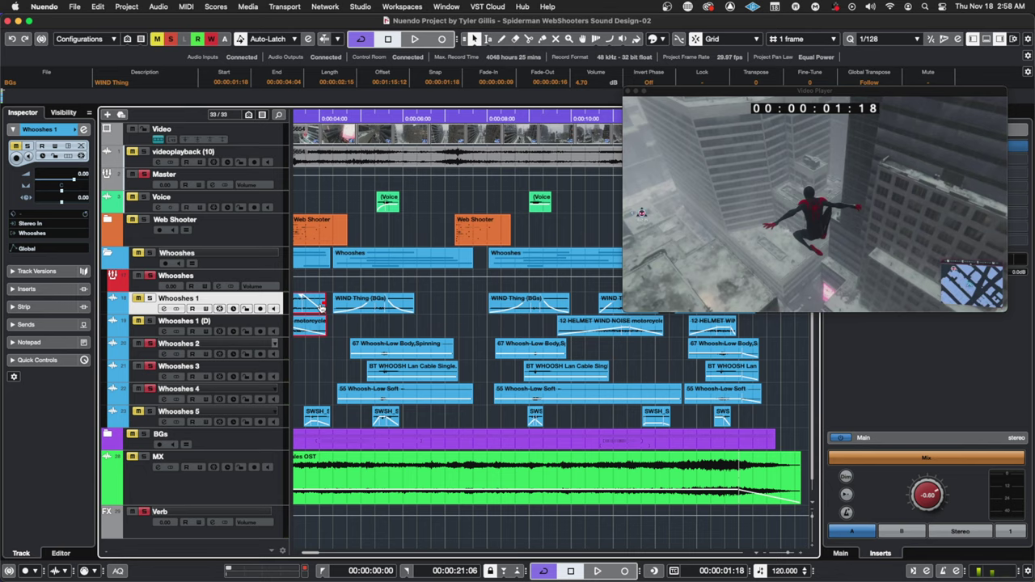
{"action": "key", "text": "m"}
{"action": "left_click", "coordinate": [330, 120]}
{"action": "key", "text": "space"}
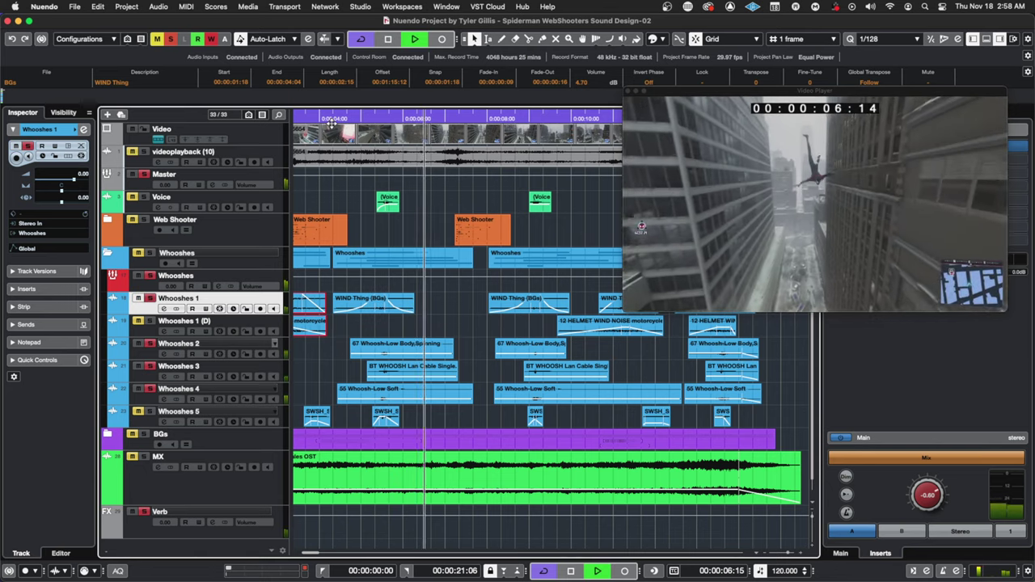
{"action": "key", "text": "space"}
{"action": "key", "text": "g"}
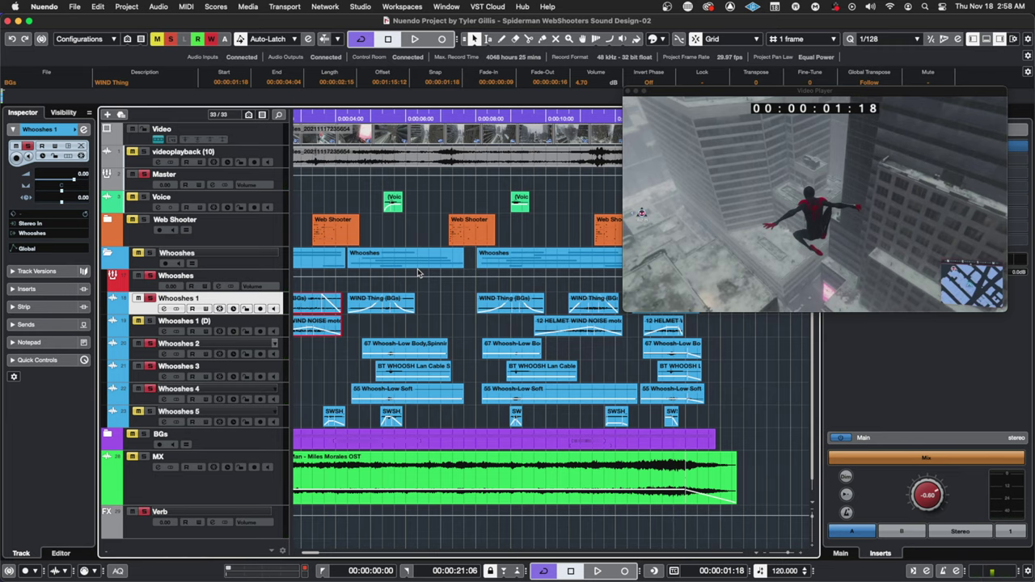
{"action": "scroll", "coordinate": [434, 294], "scroll_direction": "down", "scroll_amount": 2}
{"action": "left_click", "coordinate": [223, 407]}
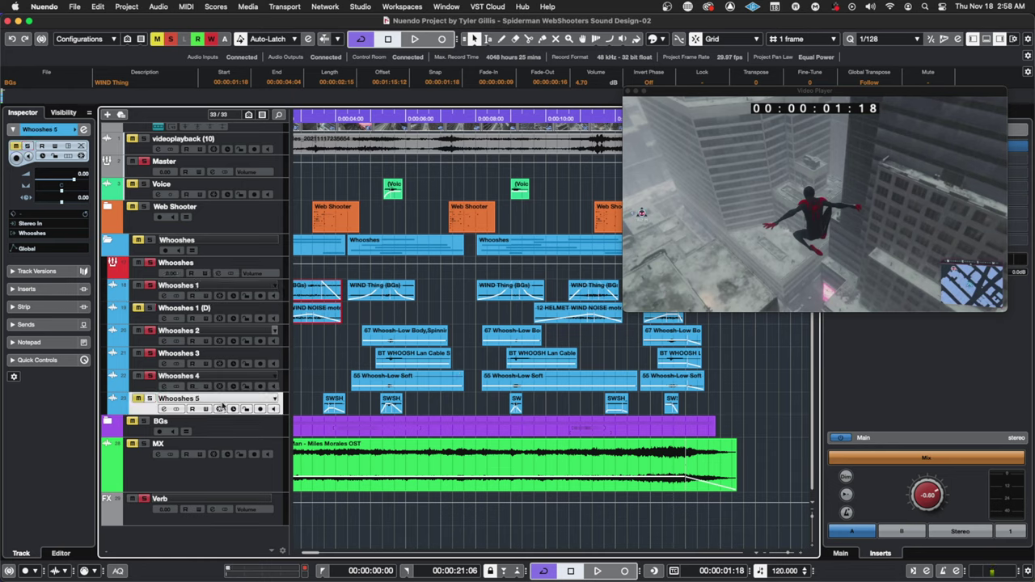
{"action": "left_click", "coordinate": [198, 378]}
{"action": "left_click", "coordinate": [204, 340], "text": "shift"}
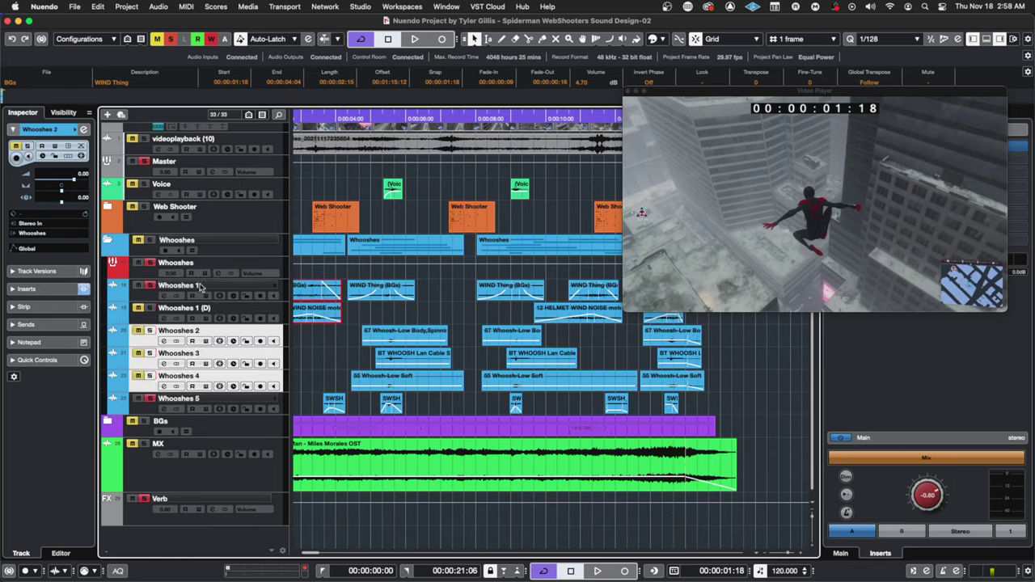
{"action": "left_click", "coordinate": [201, 287]}
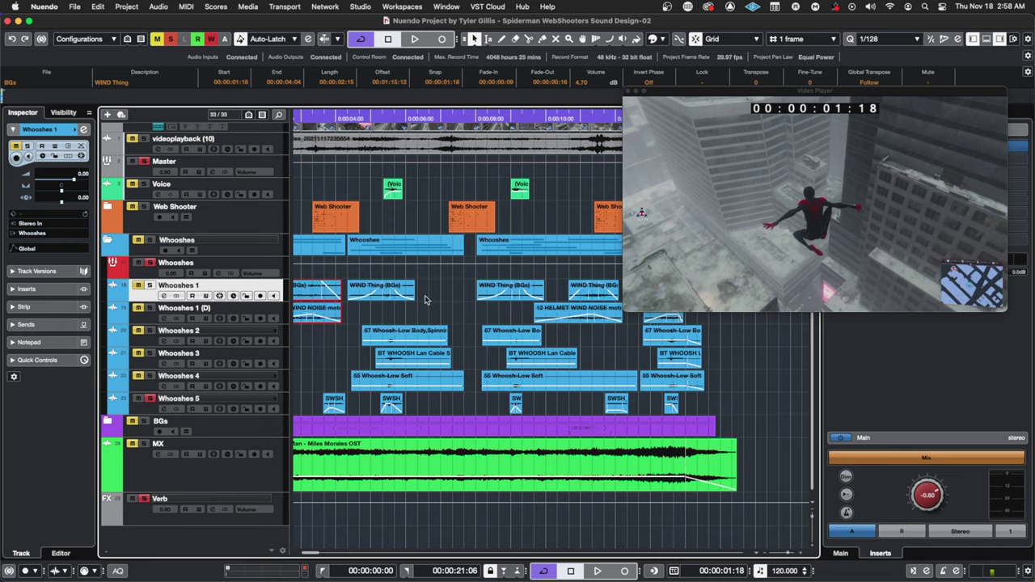
{"action": "left_click", "coordinate": [327, 160]}
{"action": "key", "text": "space"}
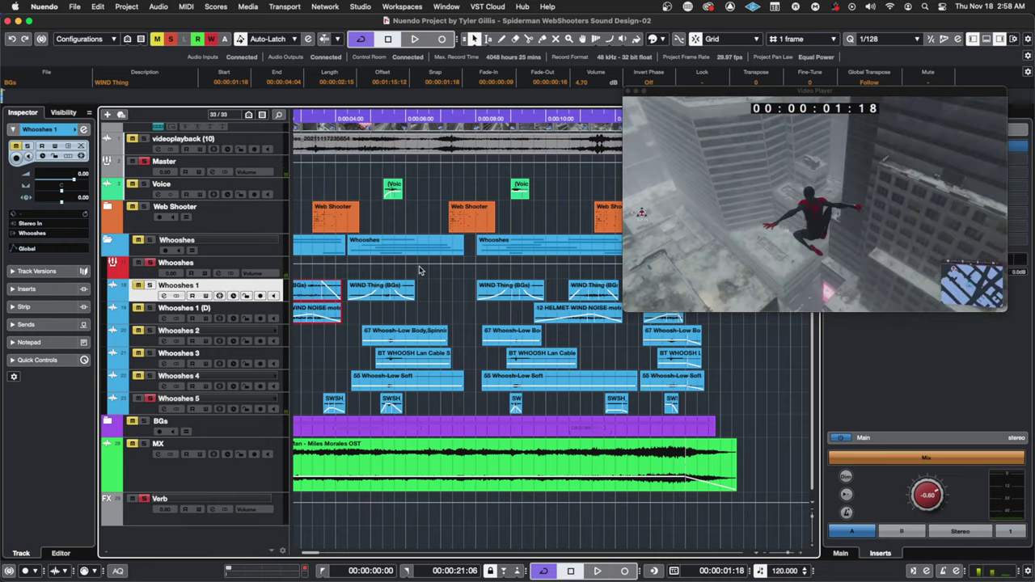
Stop the full-mix playback at the project start and select the BGs folder track
{"action": "key", "text": "space"}
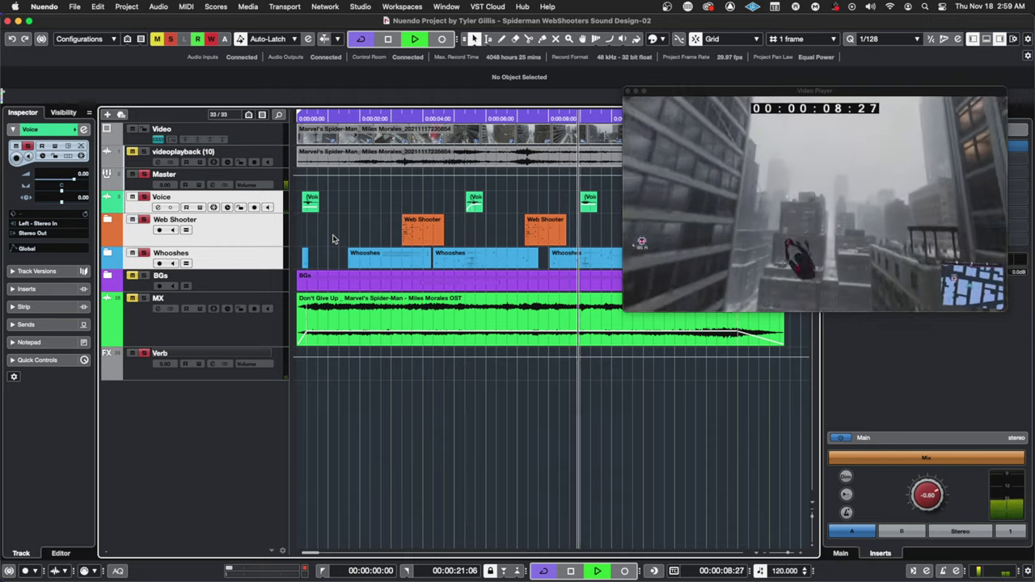
{"action": "key", "text": "space"}
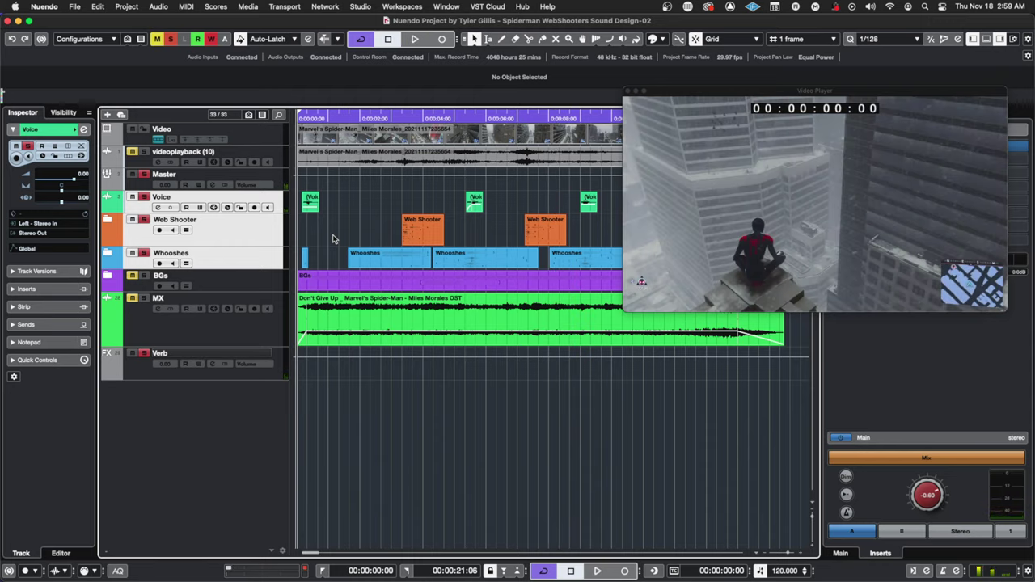
{"action": "left_click", "coordinate": [218, 284]}
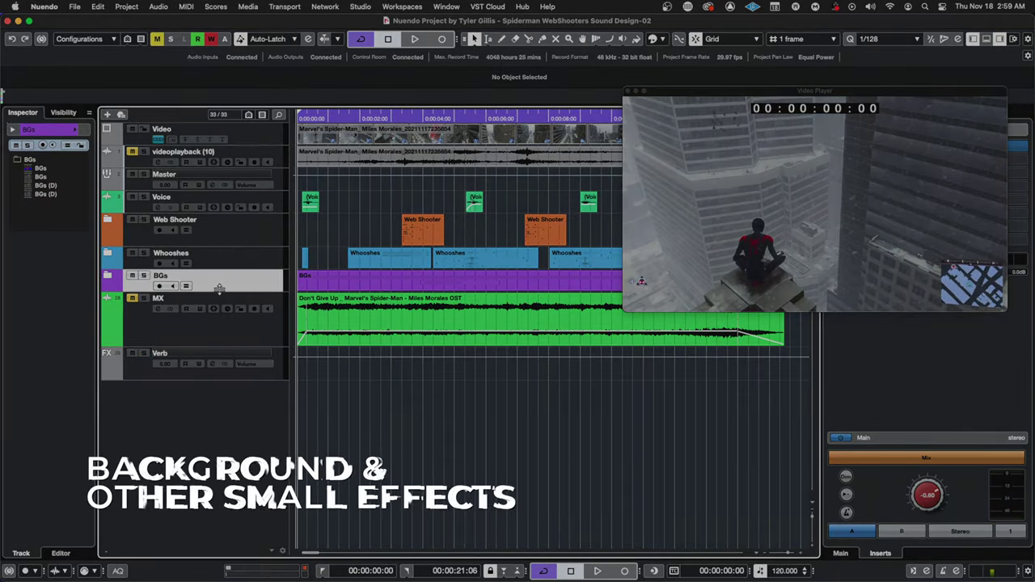